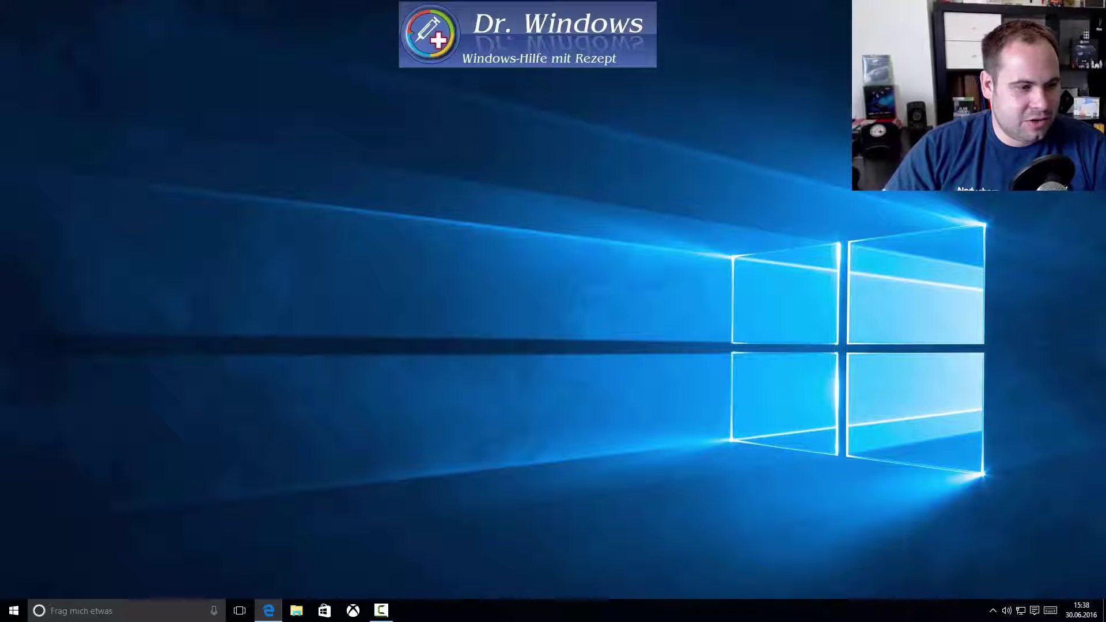
# Create a new folder on the desktop named GodMode.{ED7BA470-8E54-465E-825C-99712043E01C}
pyautogui.rightClick(258, 247)
pyautogui.moveTo(224, 369)
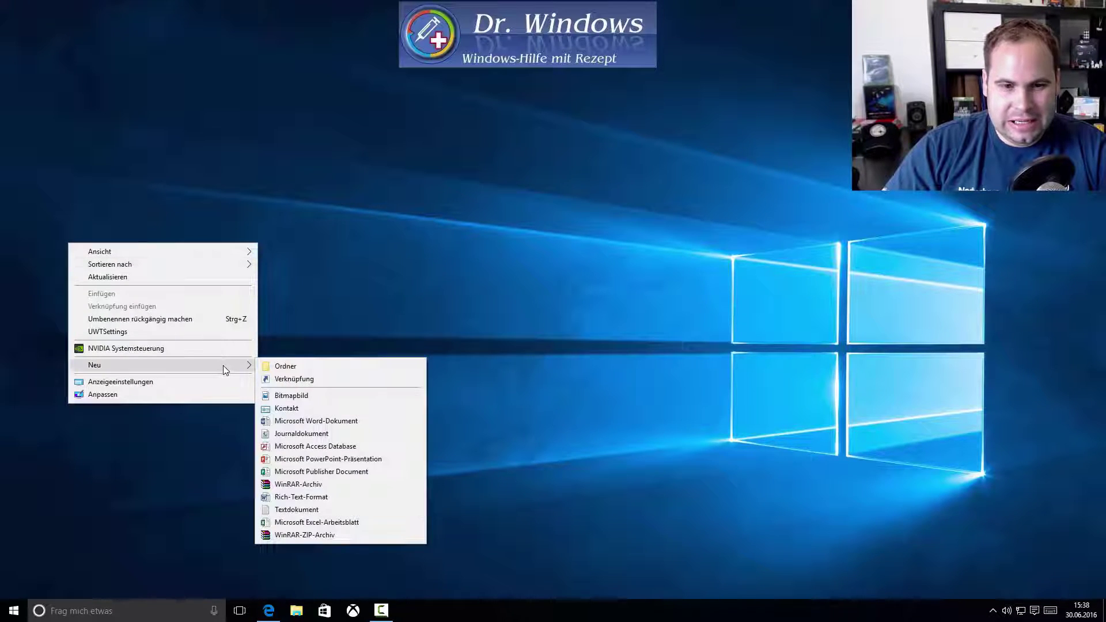
pyautogui.click(309, 366)
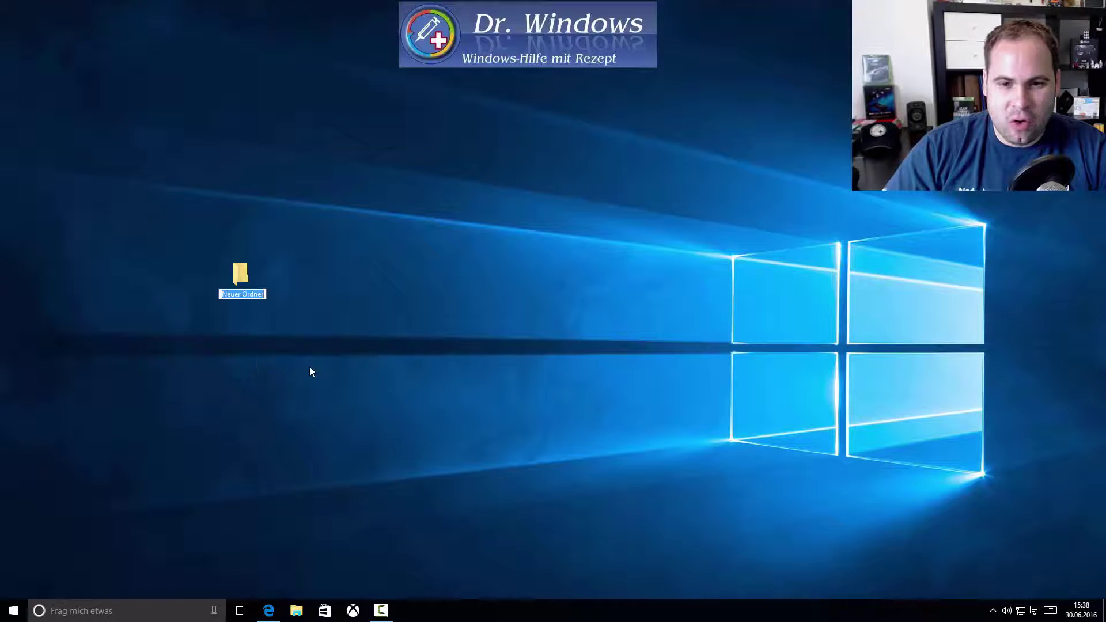
pyautogui.write('{ED7BA470-8E54-465E-825C-99712043E01C}')
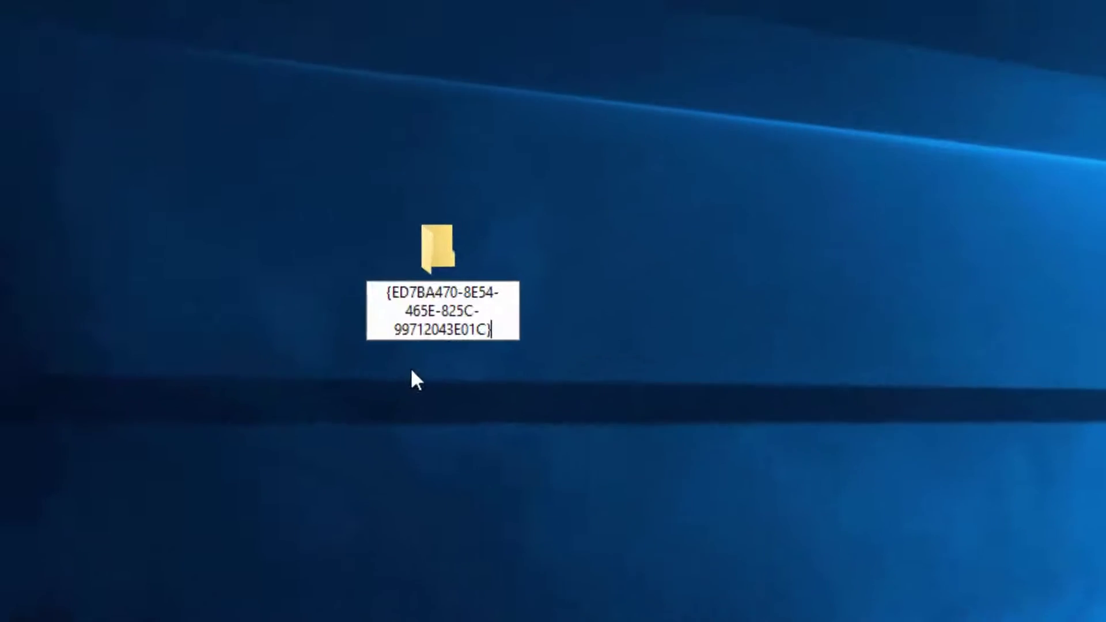
pyautogui.doubleClick(459, 311)
pyautogui.moveTo(458, 311); pyautogui.dragTo(382, 277)
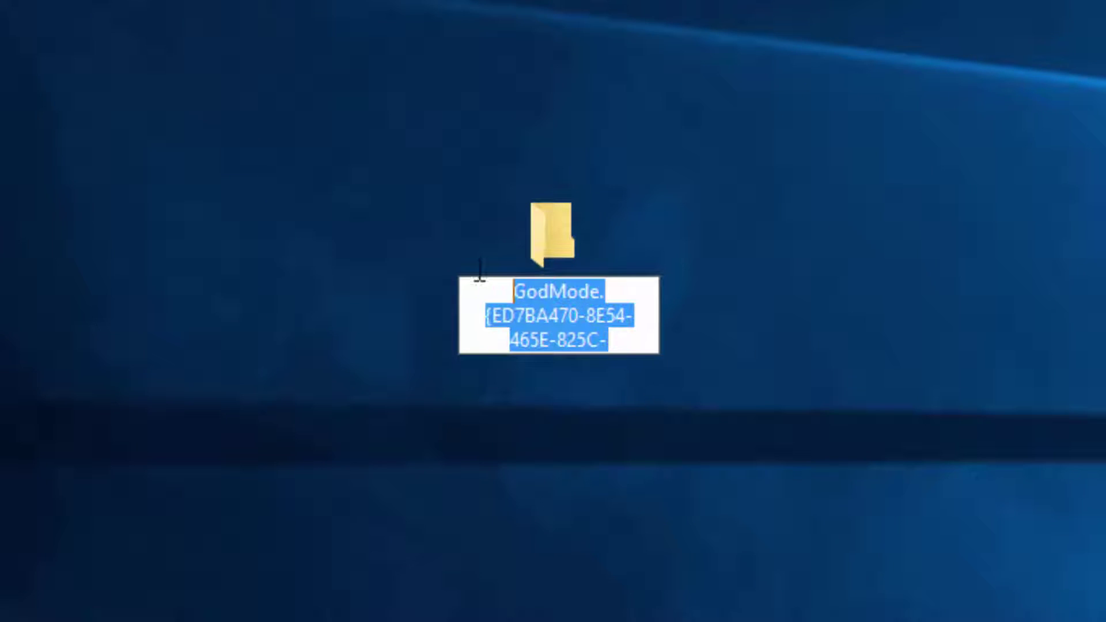
pyautogui.click(590, 292)
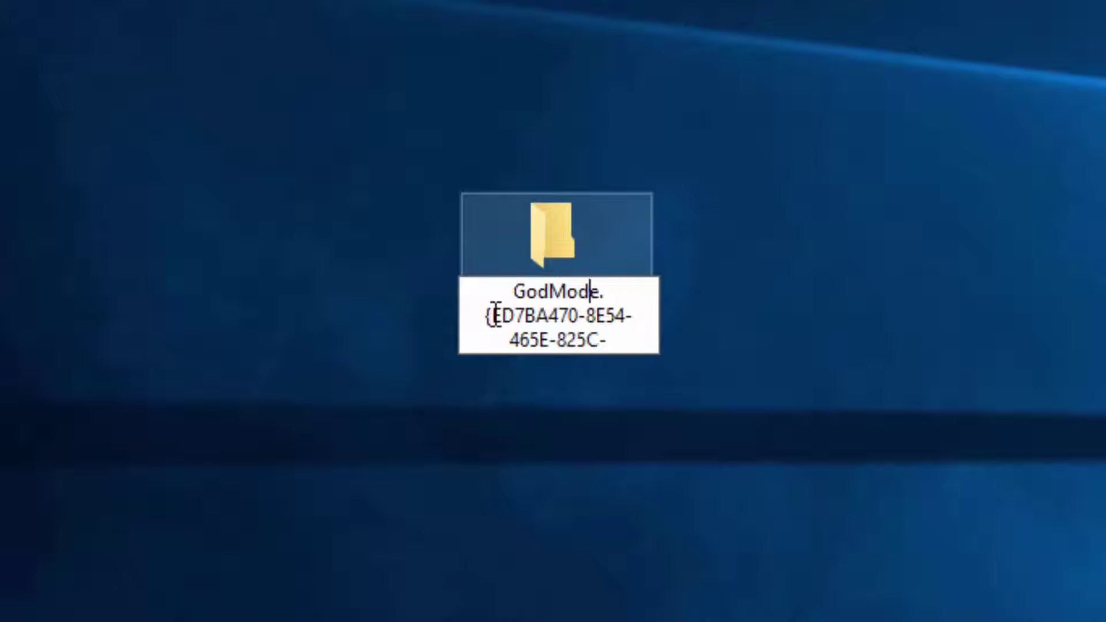
pyautogui.moveTo(495, 316); pyautogui.dragTo(613, 338)
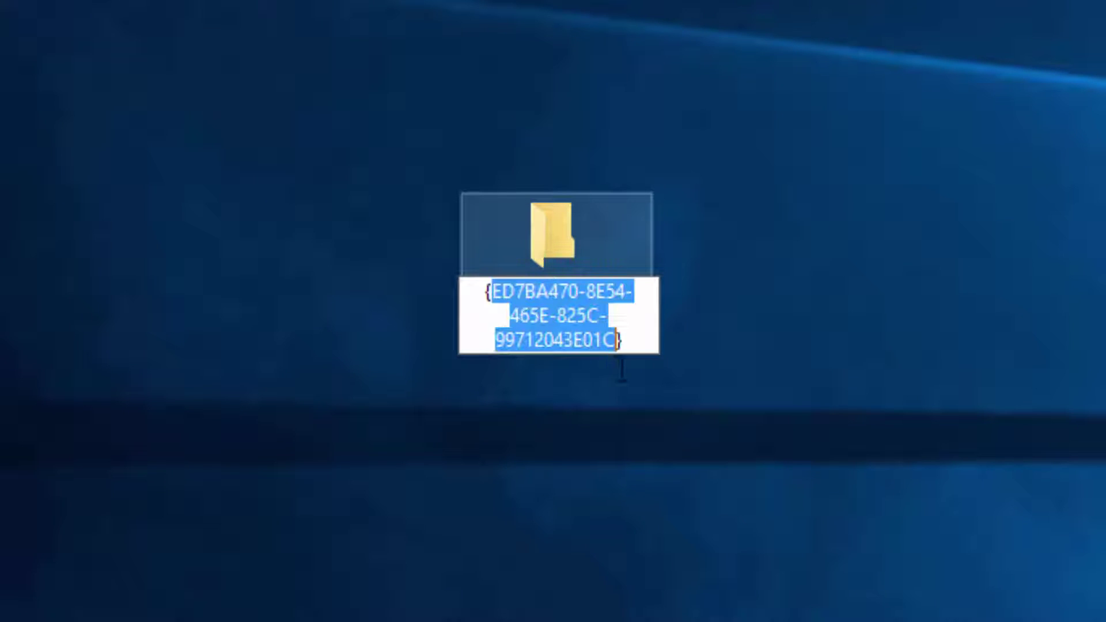
pyautogui.click(623, 338)
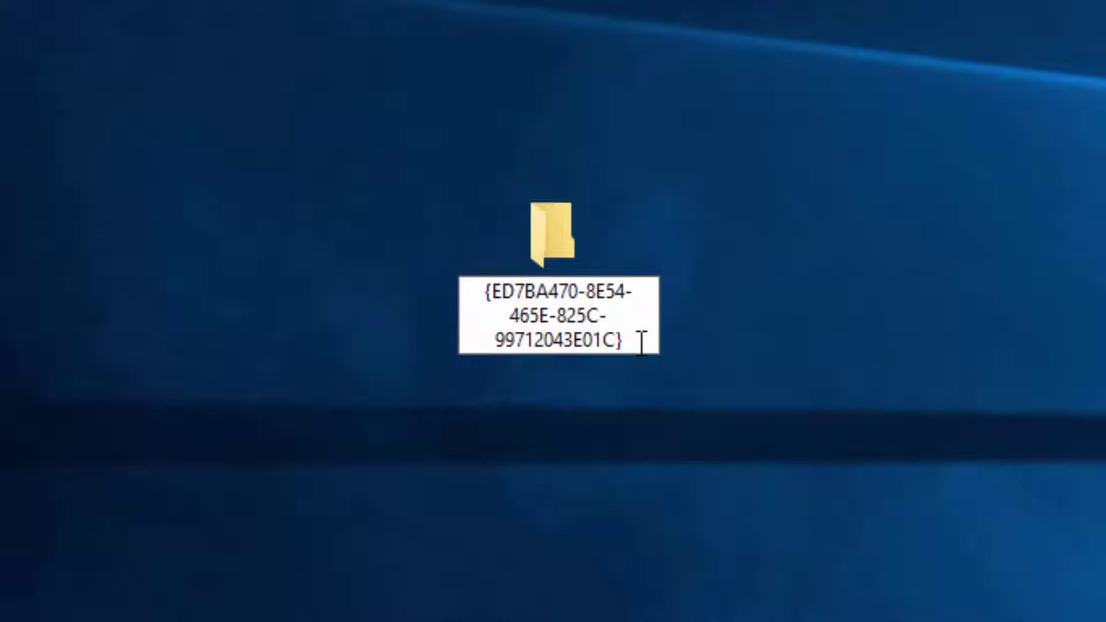
pyautogui.press('Return')
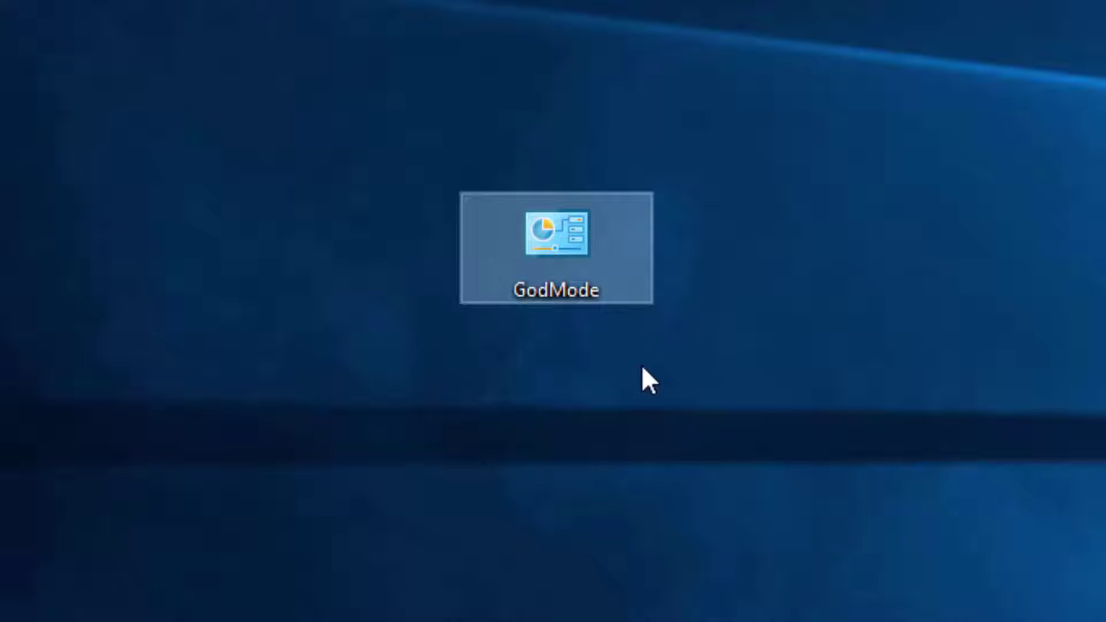
# Open the GodMode folder, look through its categories of system settings, and close the window
pyautogui.click(561, 348)
pyautogui.click(573, 291)
pyautogui.doubleClick(401, 252)
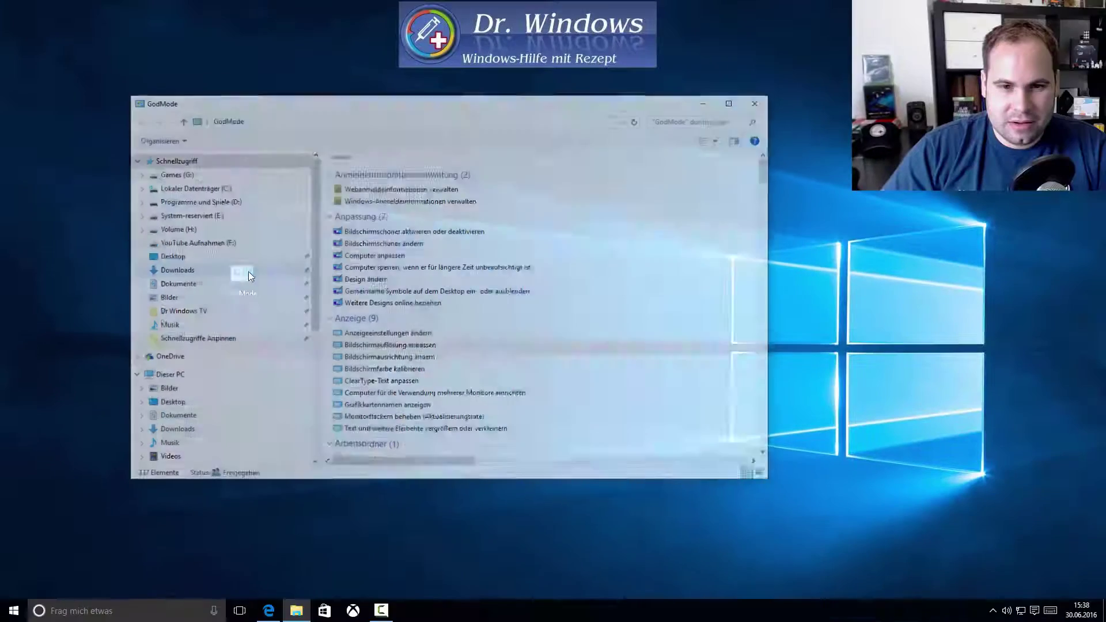
pyautogui.moveTo(356, 111); pyautogui.dragTo(450, 113)
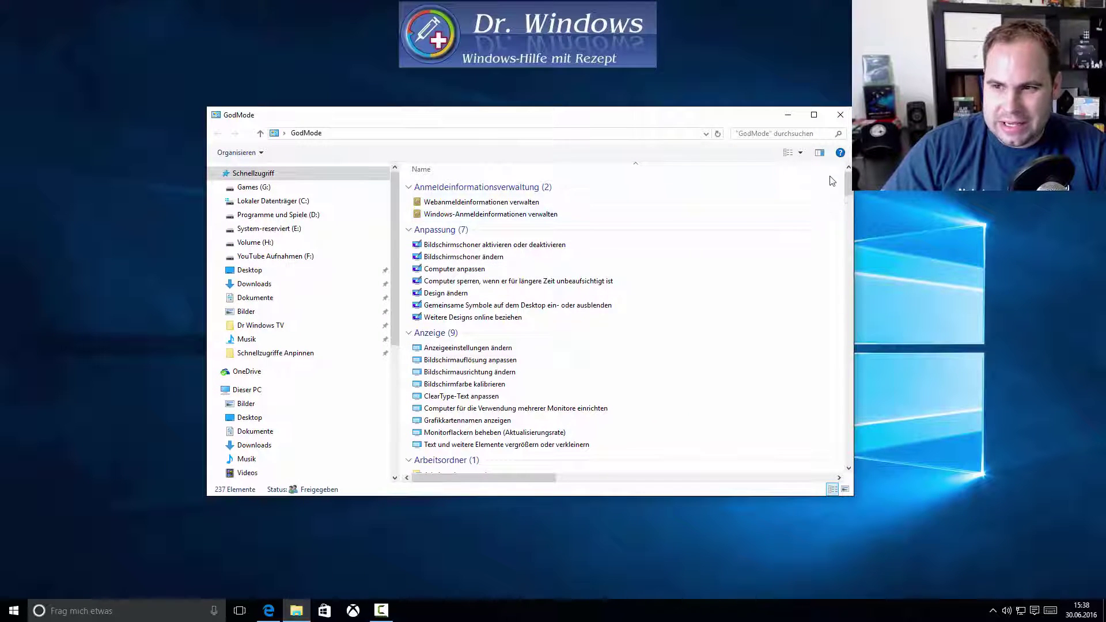
pyautogui.scroll(-7, 835, 196)
pyautogui.scroll(-11, 835, 224)
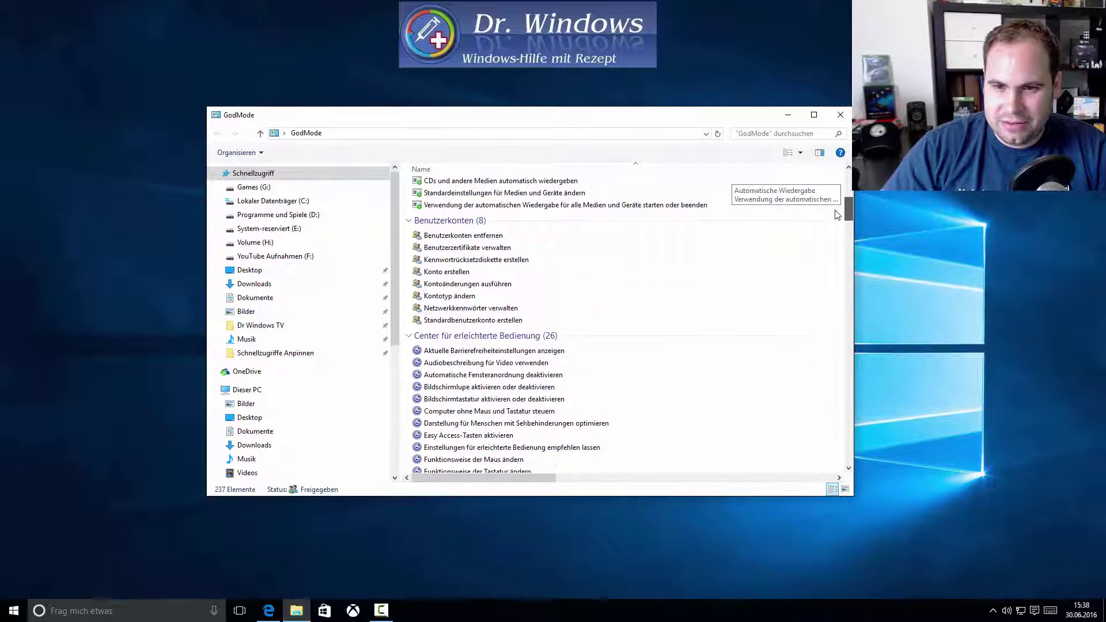
pyautogui.scroll(-15, 830, 246)
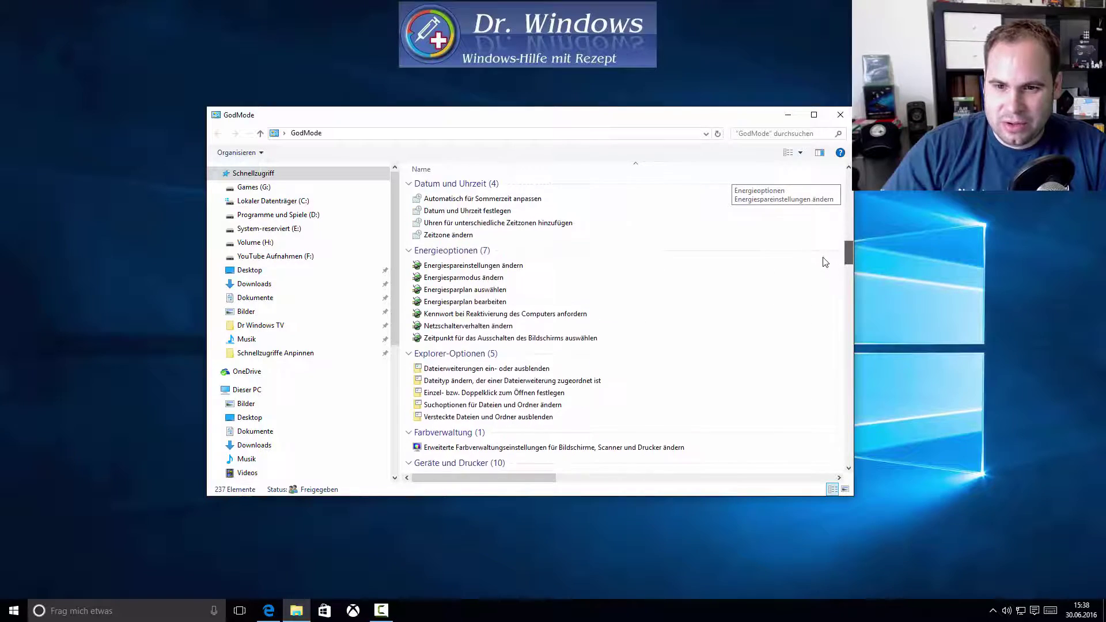
pyautogui.scroll(-18, 823, 308)
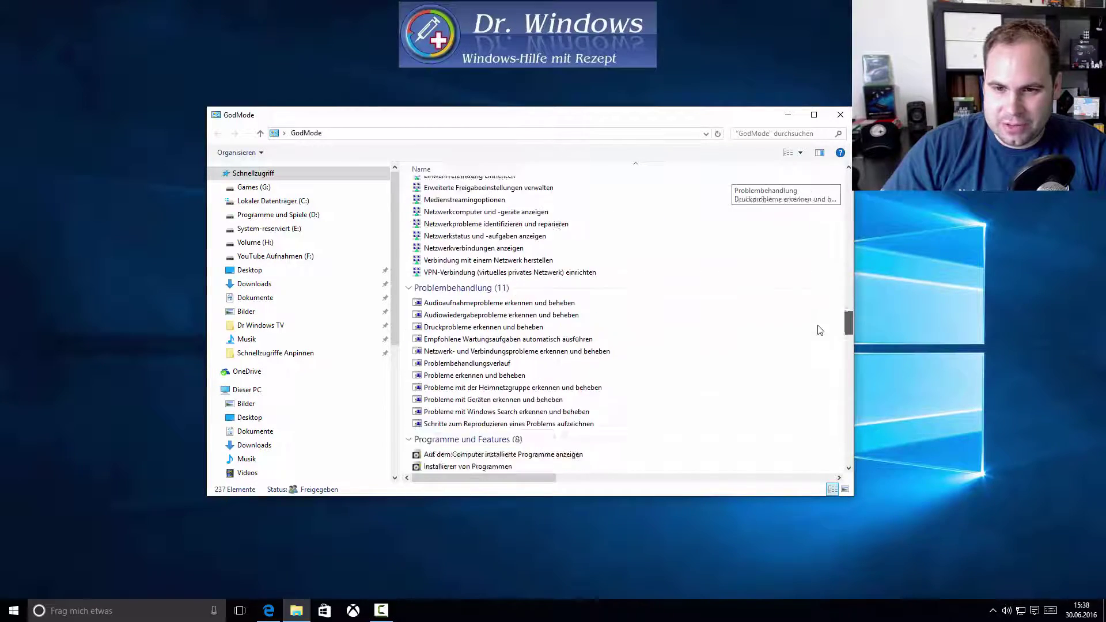
pyautogui.scroll(-4, 820, 368)
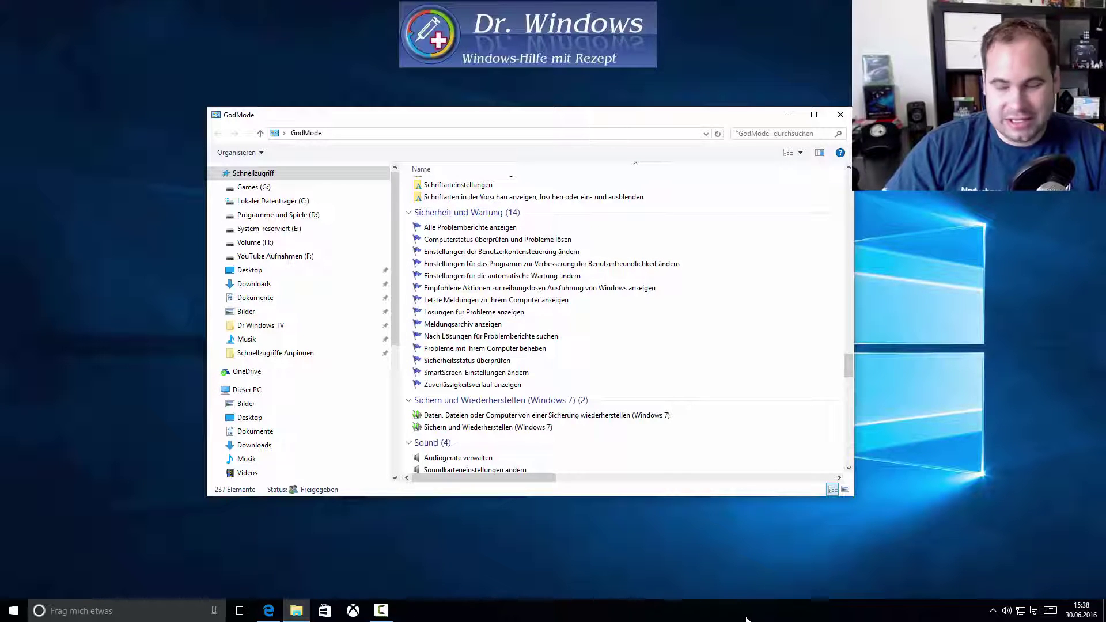
pyautogui.click(841, 115)
pyautogui.rightClick(273, 174)
pyautogui.click(358, 116)
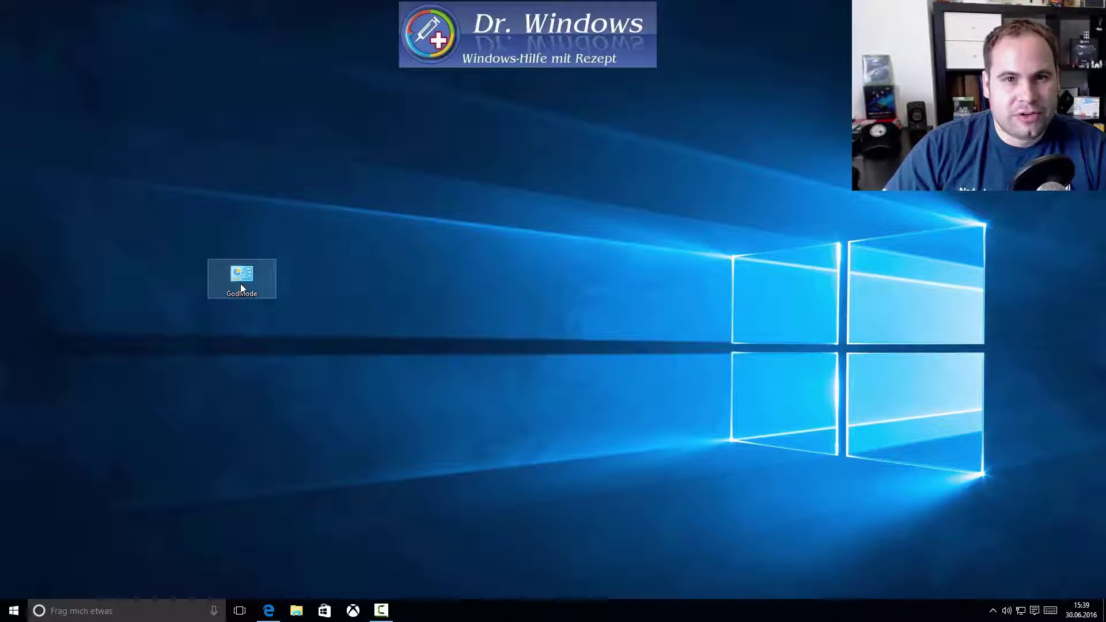
# Create a second desktop folder named Tools and move GodMode into it
pyautogui.rightClick(261, 165)
pyautogui.moveTo(222, 286)
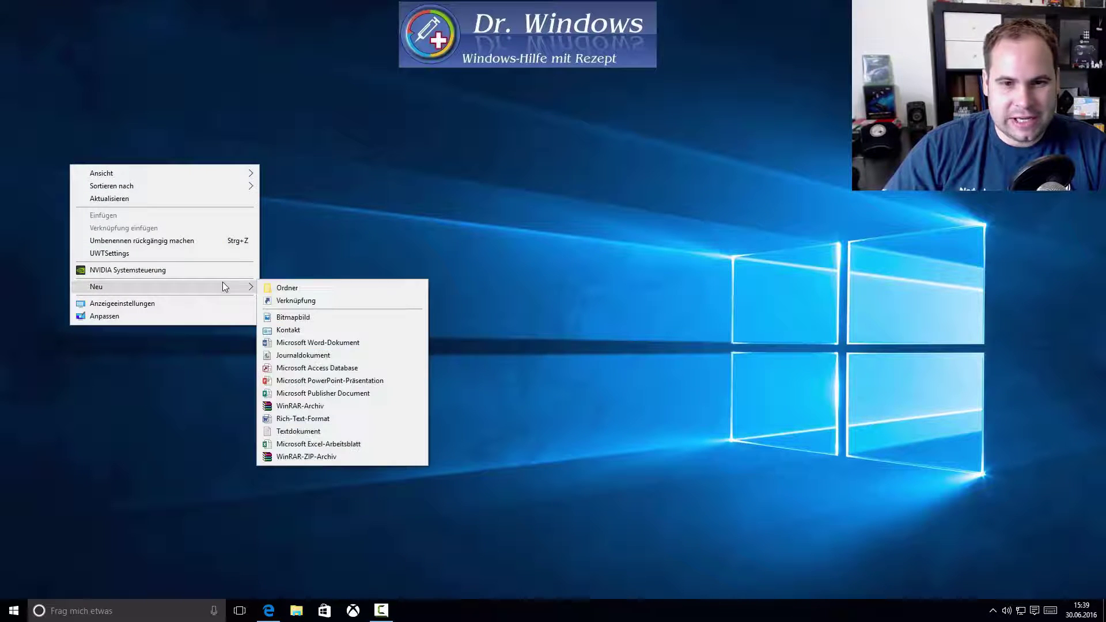
pyautogui.click(288, 288)
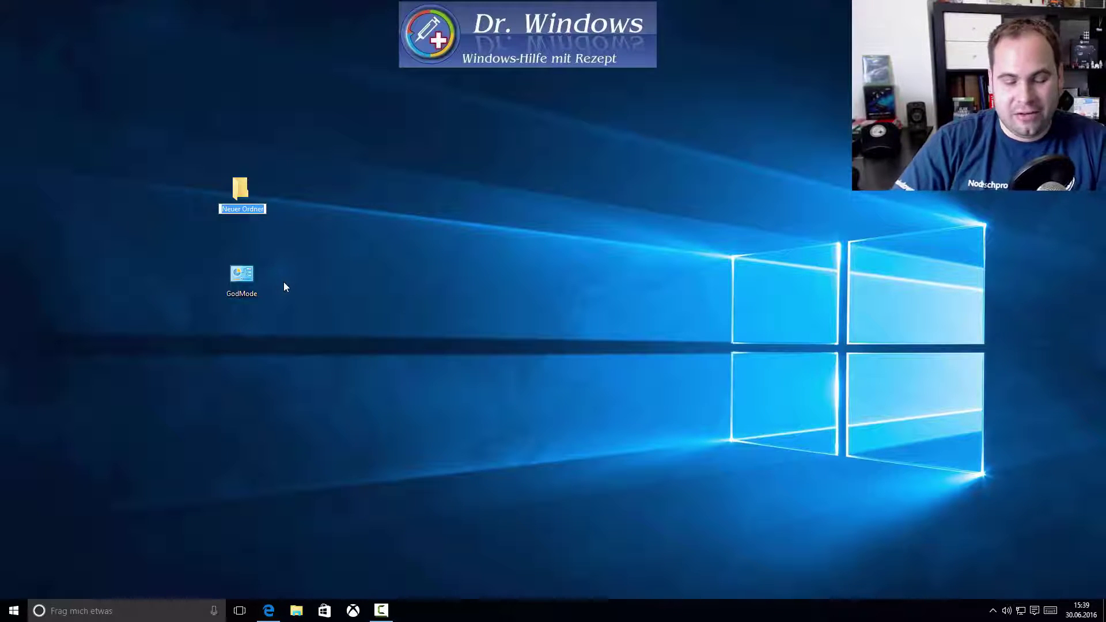
pyautogui.write('Tools')
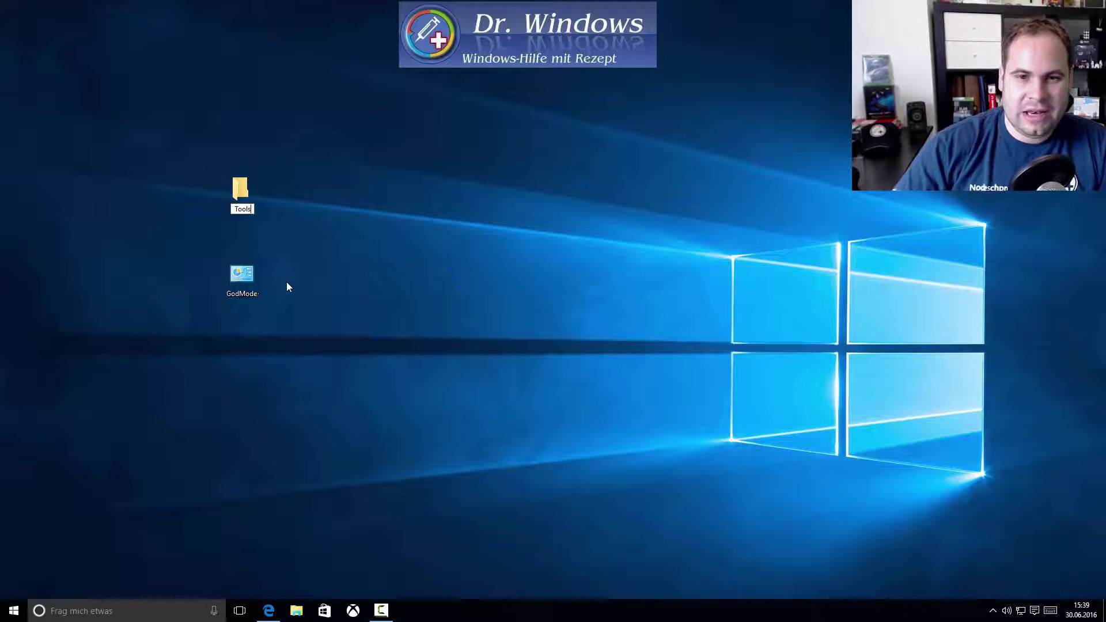
pyautogui.press('Return')
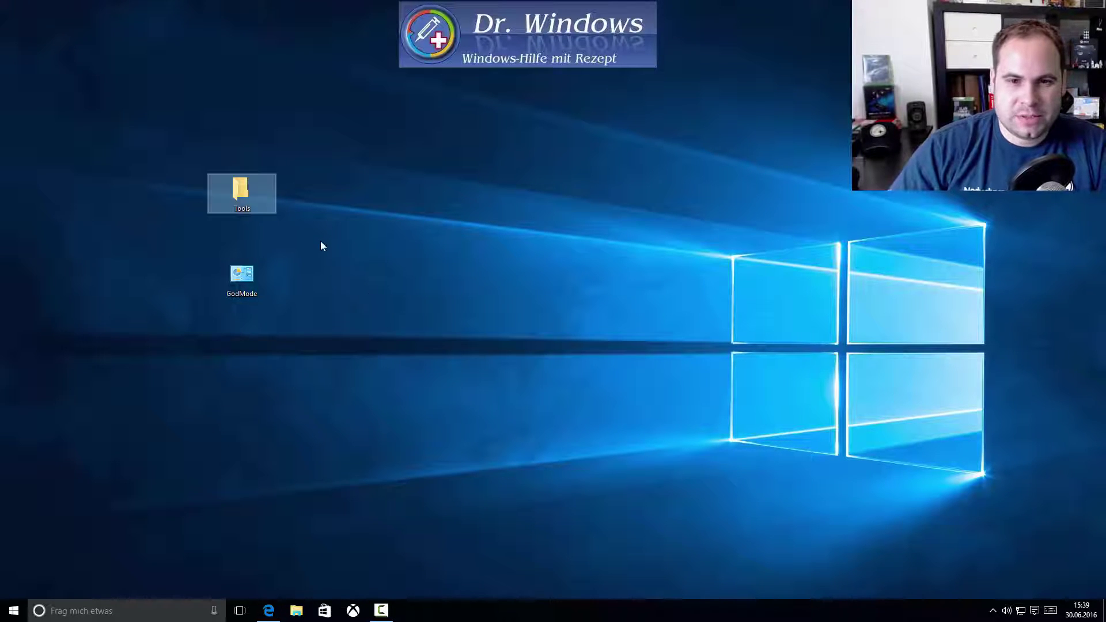
pyautogui.click(249, 284)
pyautogui.moveTo(249, 285); pyautogui.dragTo(238, 198)
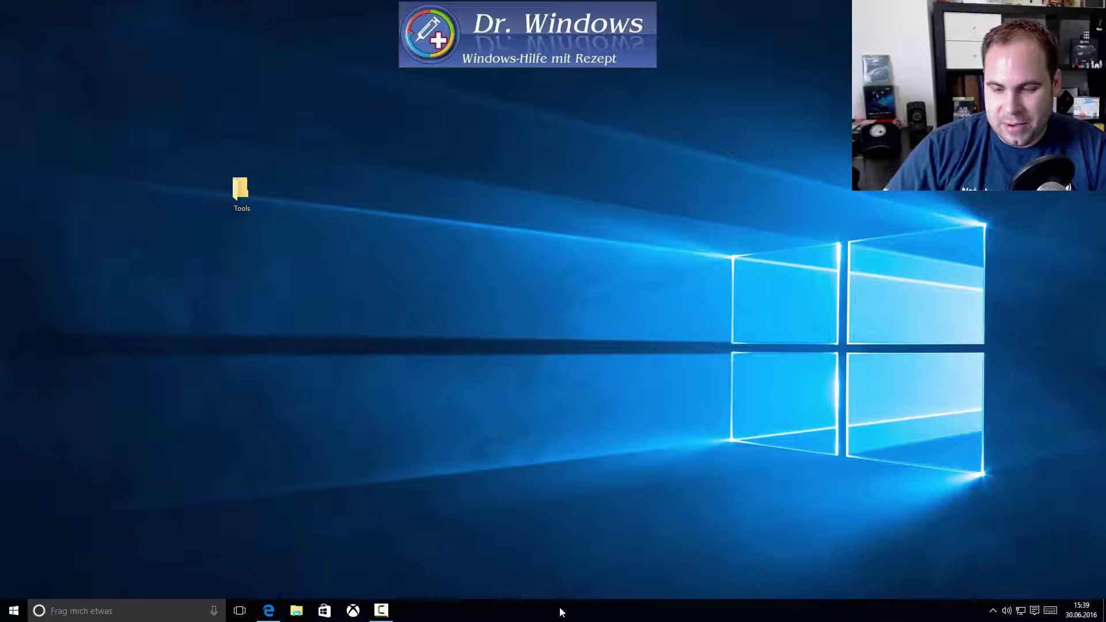
# Add a new taskbar toolbar that uses the Tools folder on the desktop
pyautogui.rightClick(547, 609)
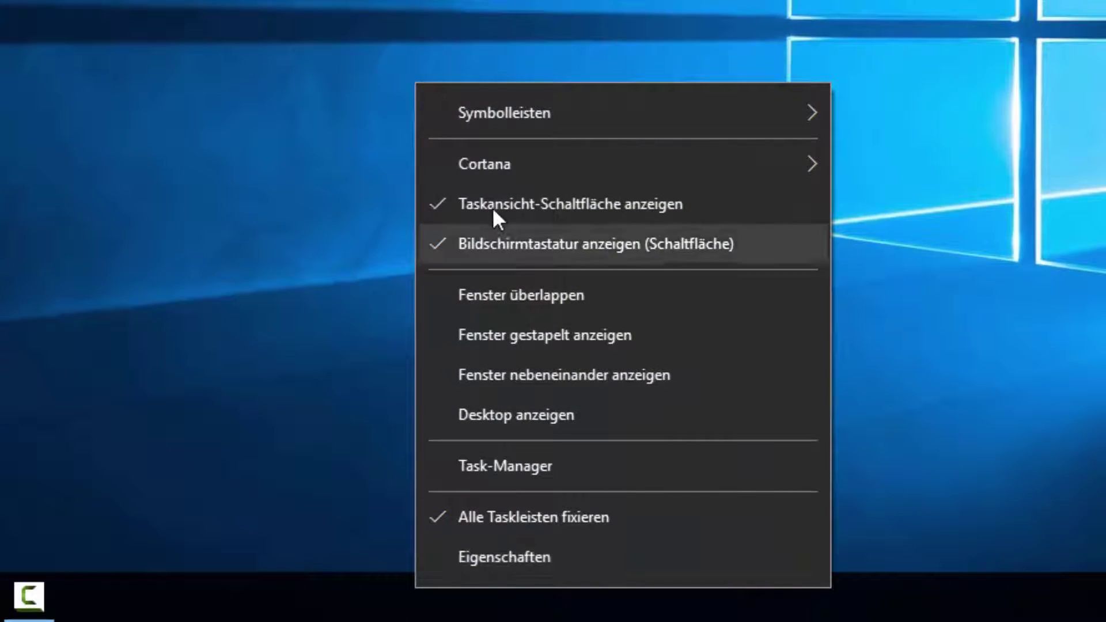
pyautogui.moveTo(531, 110)
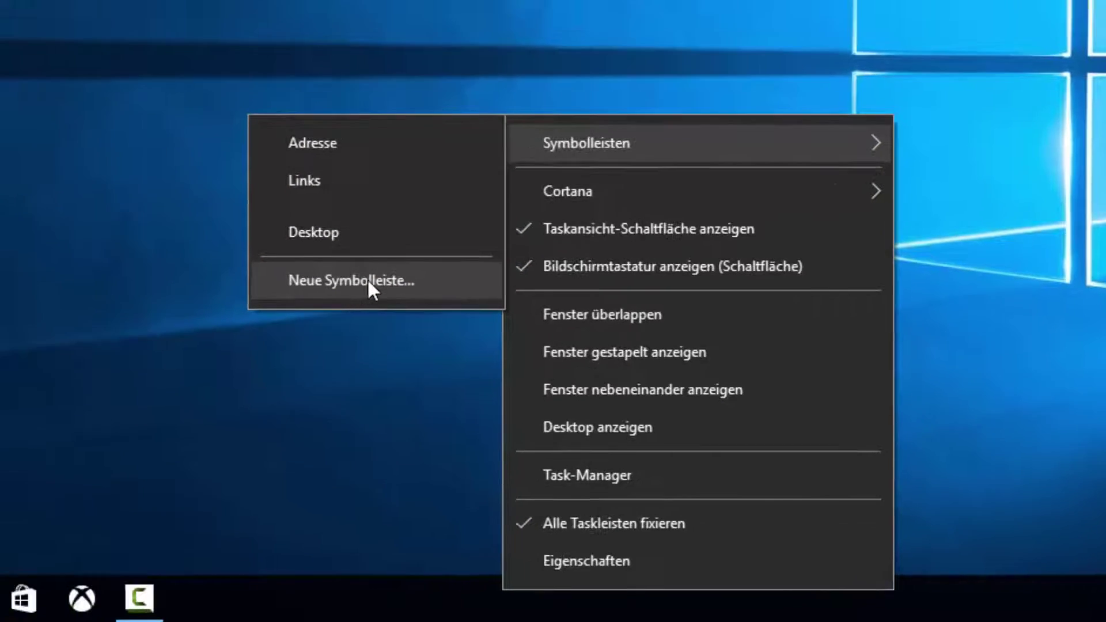
pyautogui.click(271, 258)
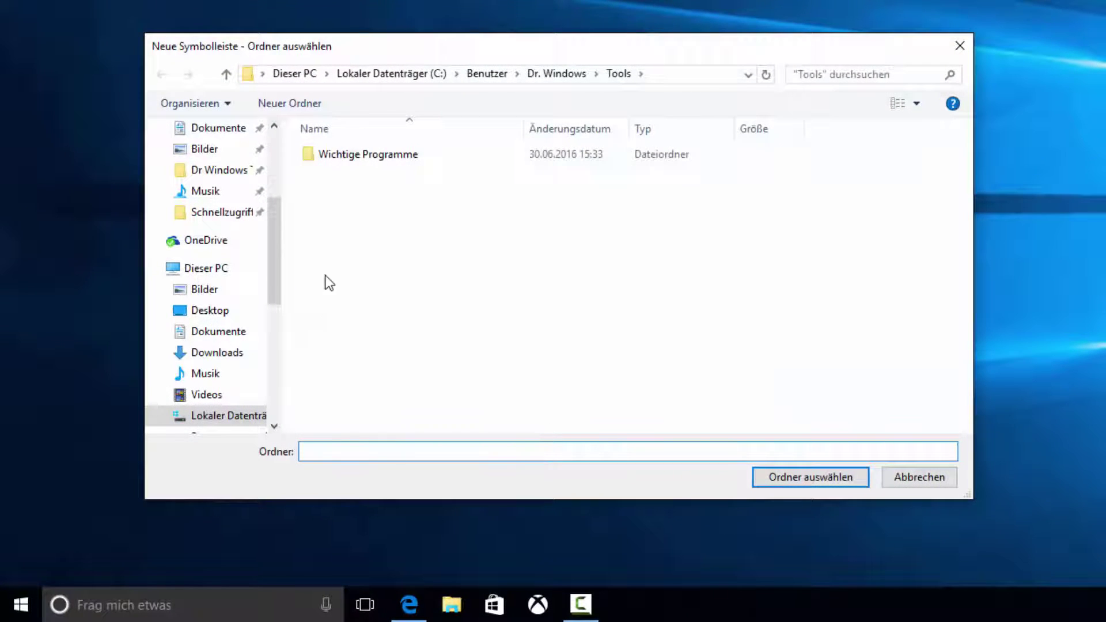
pyautogui.moveTo(269, 279); pyautogui.dragTo(274, 210)
pyautogui.click(211, 282)
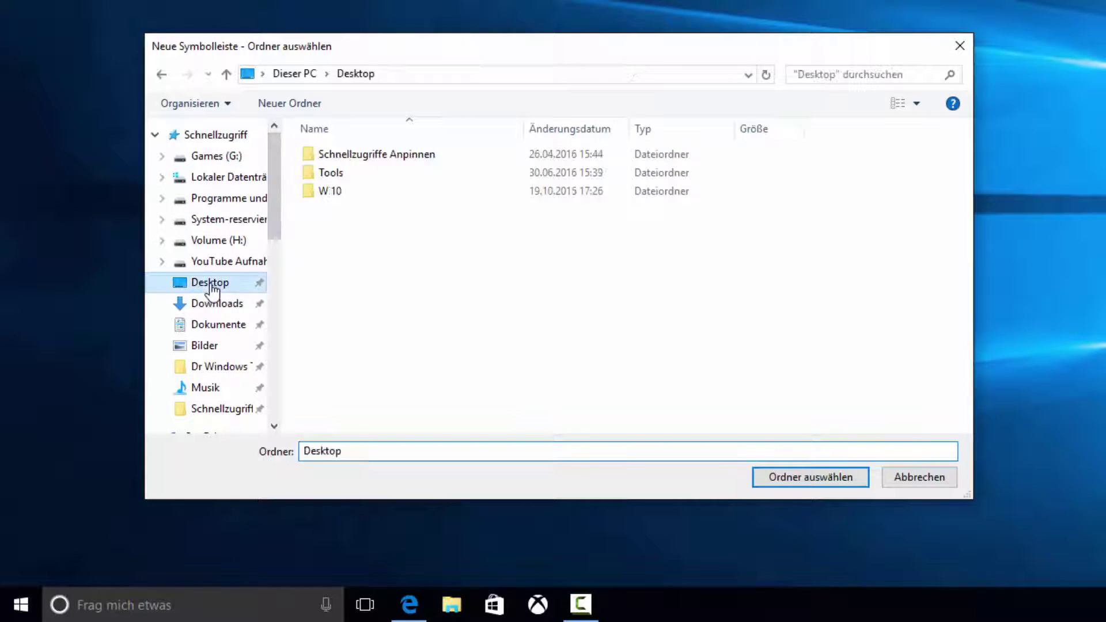
pyautogui.click(321, 176)
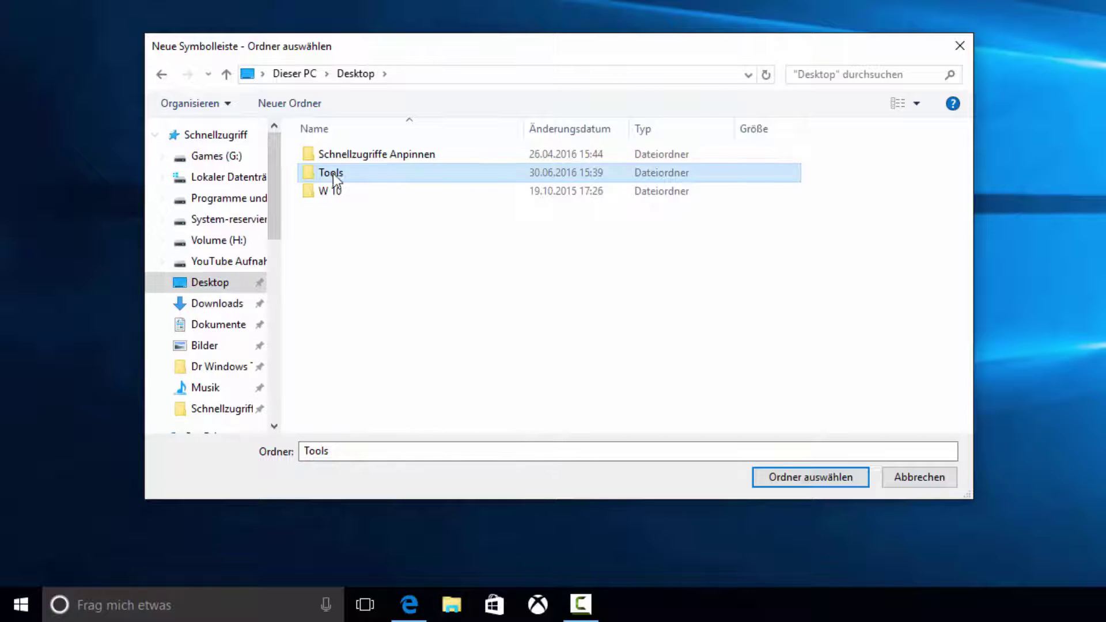
pyautogui.click(806, 477)
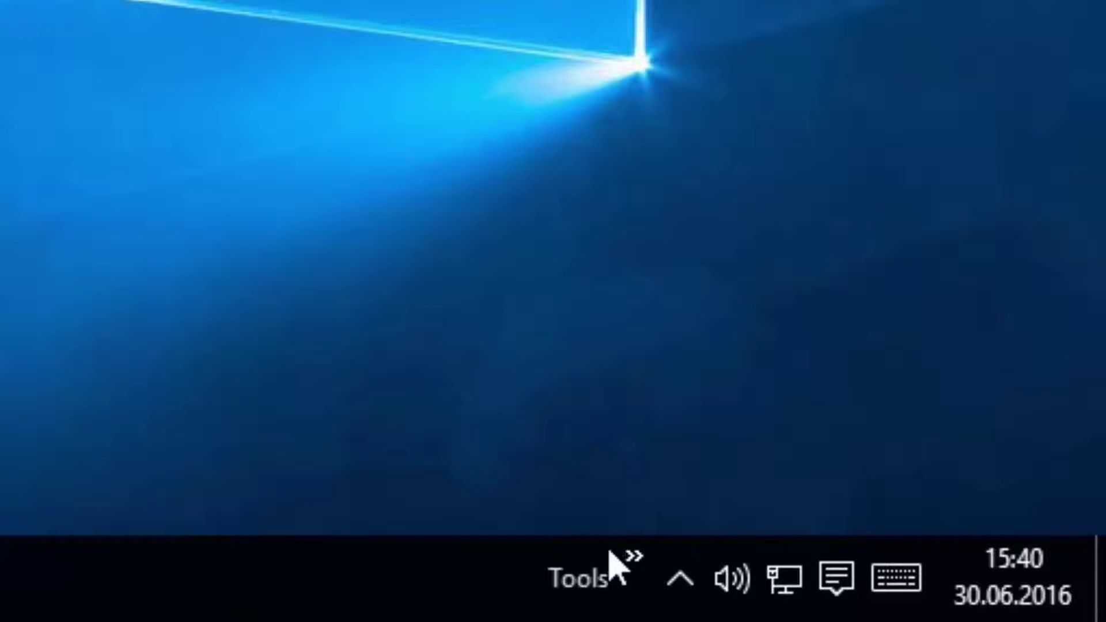
# Browse the GodMode settings list from the Tools toolbar on the taskbar, and close it
pyautogui.click(640, 593)
pyautogui.moveTo(515, 524)
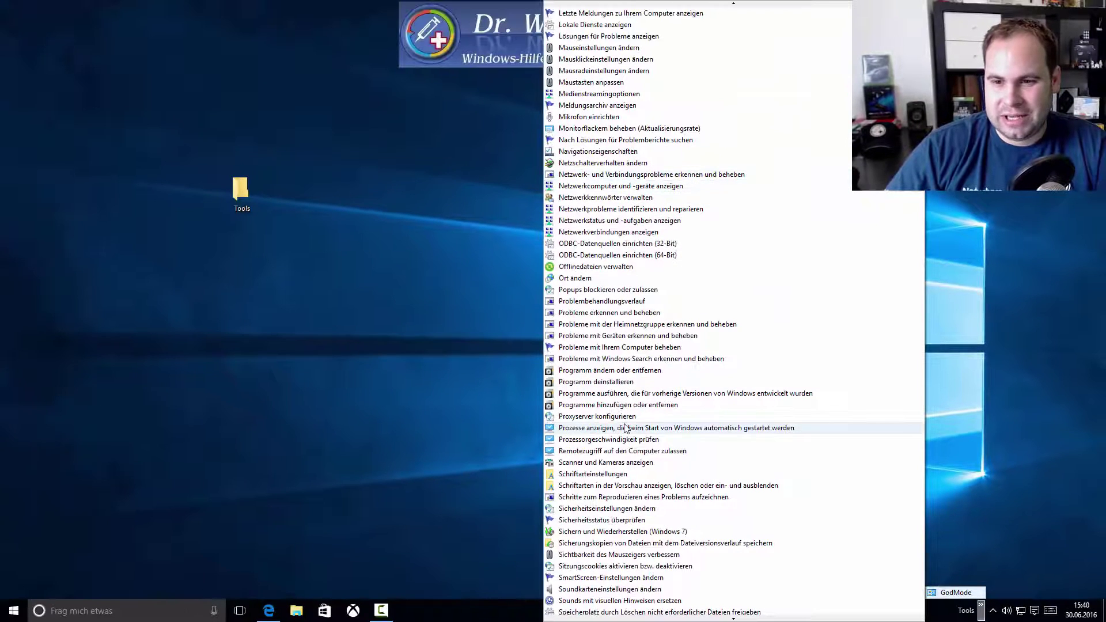
pyautogui.click(956, 542)
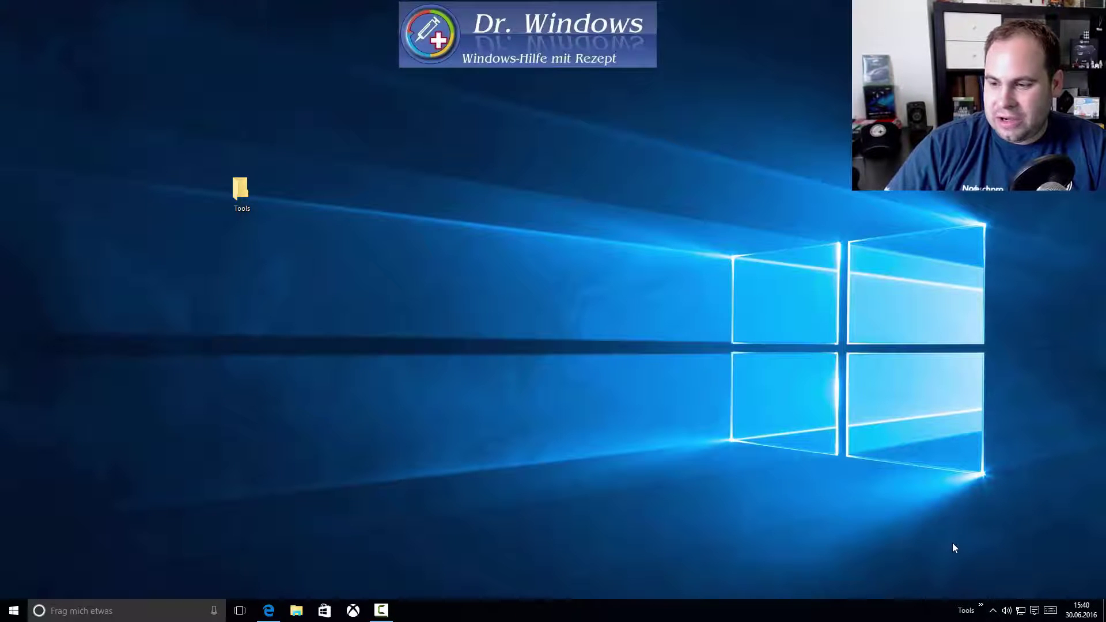
pyautogui.click(981, 606)
pyautogui.click(953, 593)
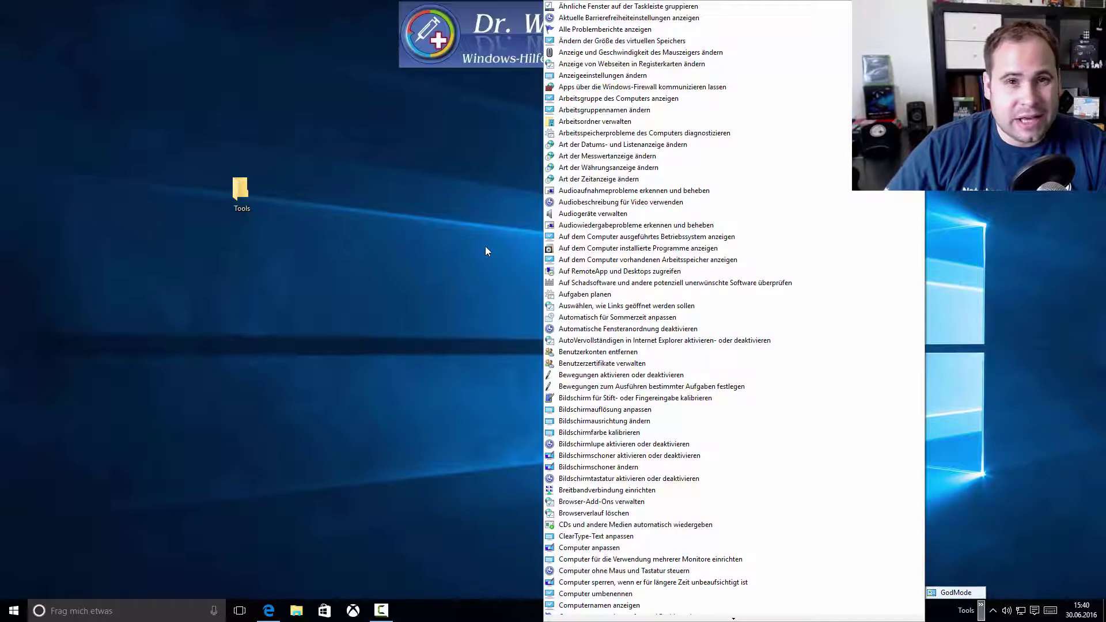
pyautogui.click(485, 247)
# Create a subfolder named Wichtige Programme inside the Tools folder, open it, and close the window
pyautogui.doubleClick(247, 195)
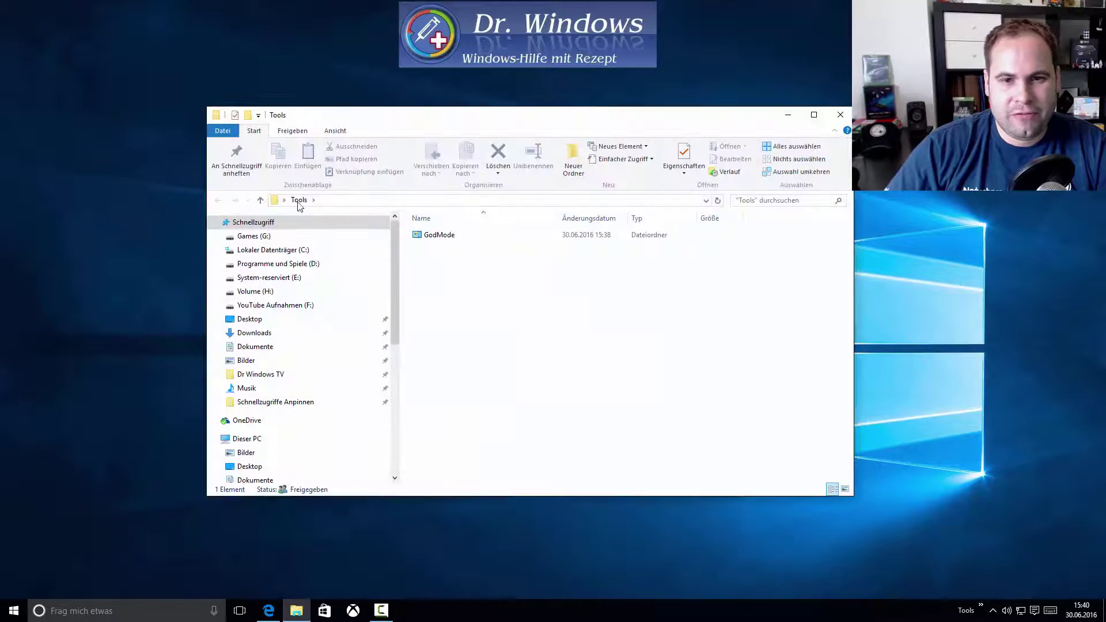
pyautogui.rightClick(453, 270)
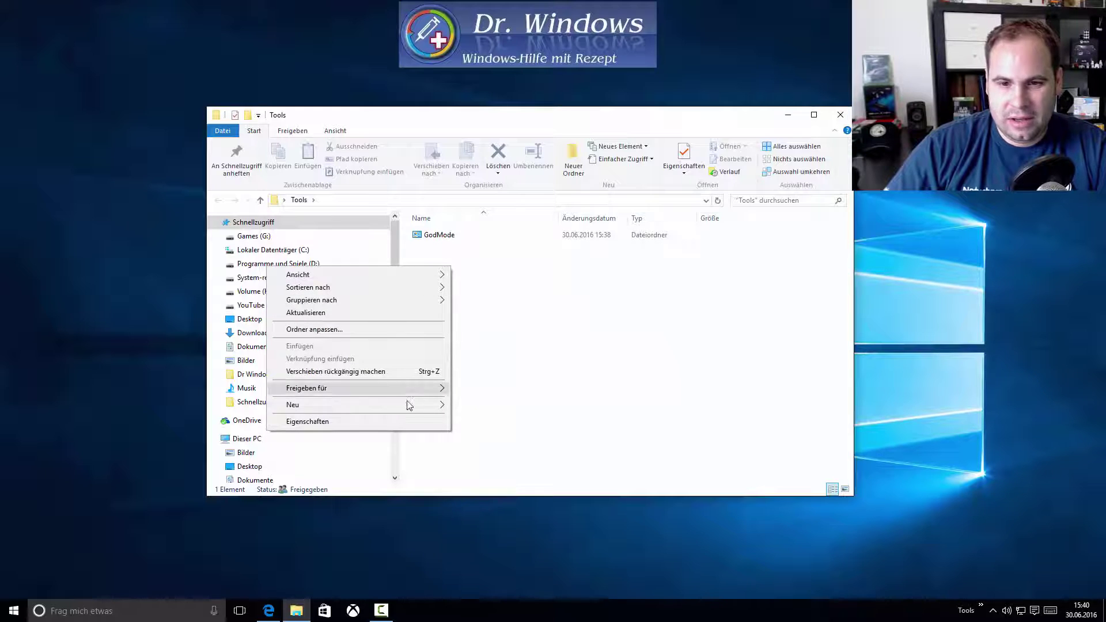
pyautogui.moveTo(406, 404)
pyautogui.click(226, 403)
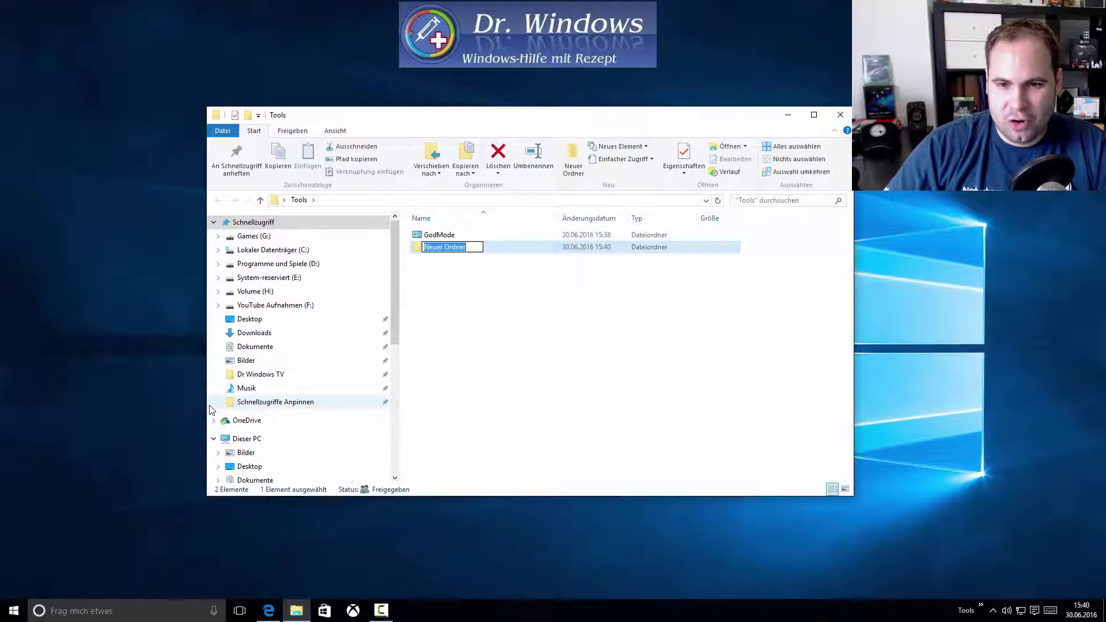
pyautogui.write('Wich')
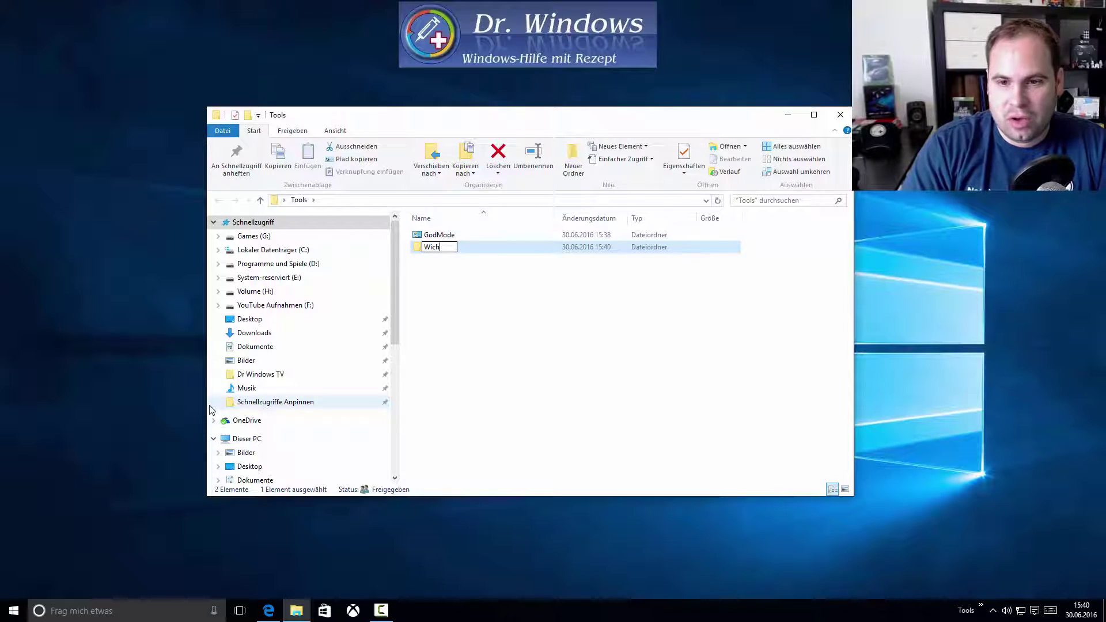
pyautogui.write('tige Programme')
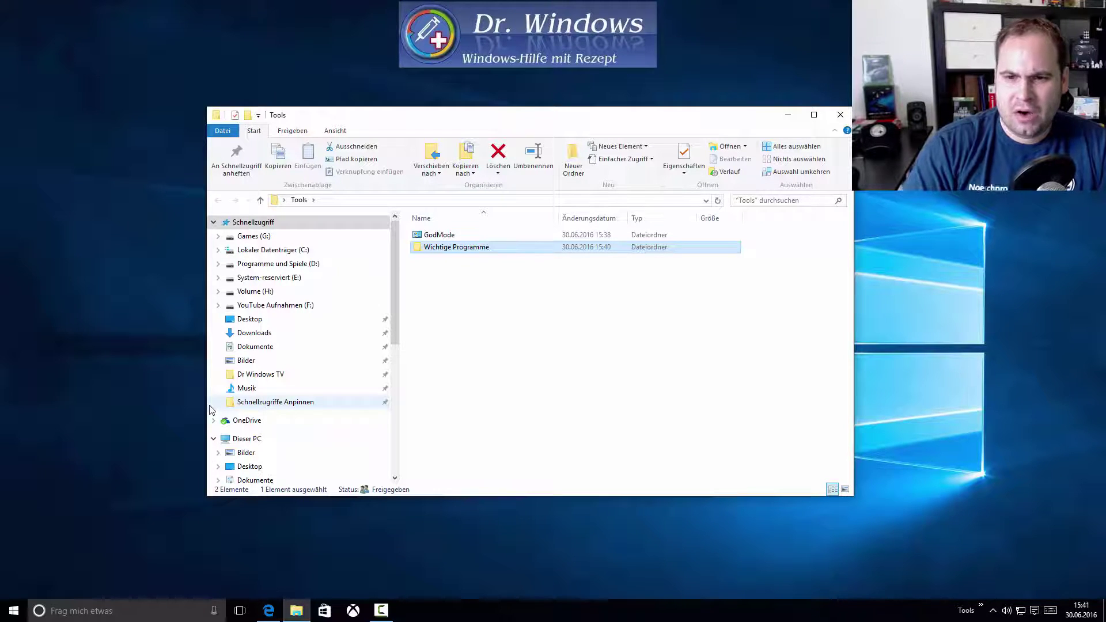
pyautogui.doubleClick(448, 253)
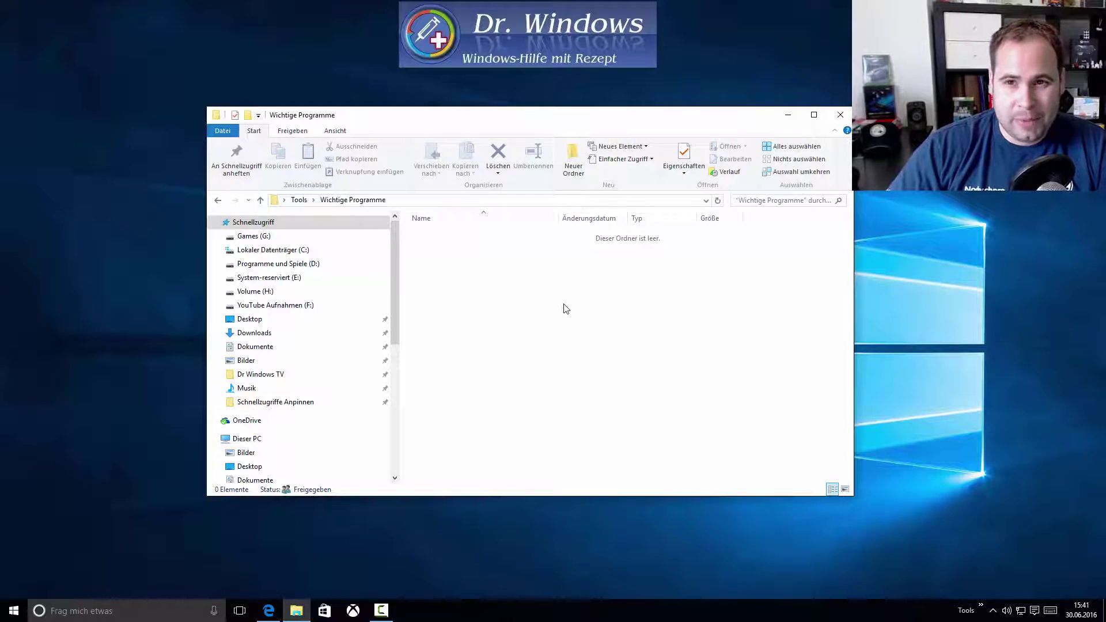
pyautogui.click(845, 113)
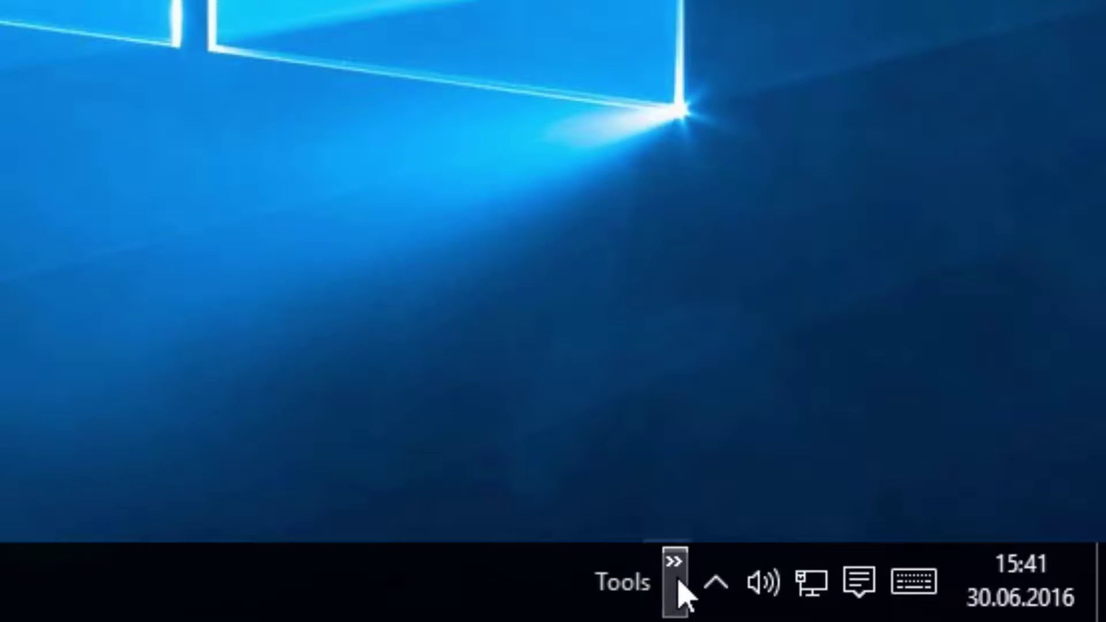
# Check the Wichtige Programme entry and its contents in the Tools taskbar toolbar, and close the list
pyautogui.click(980, 606)
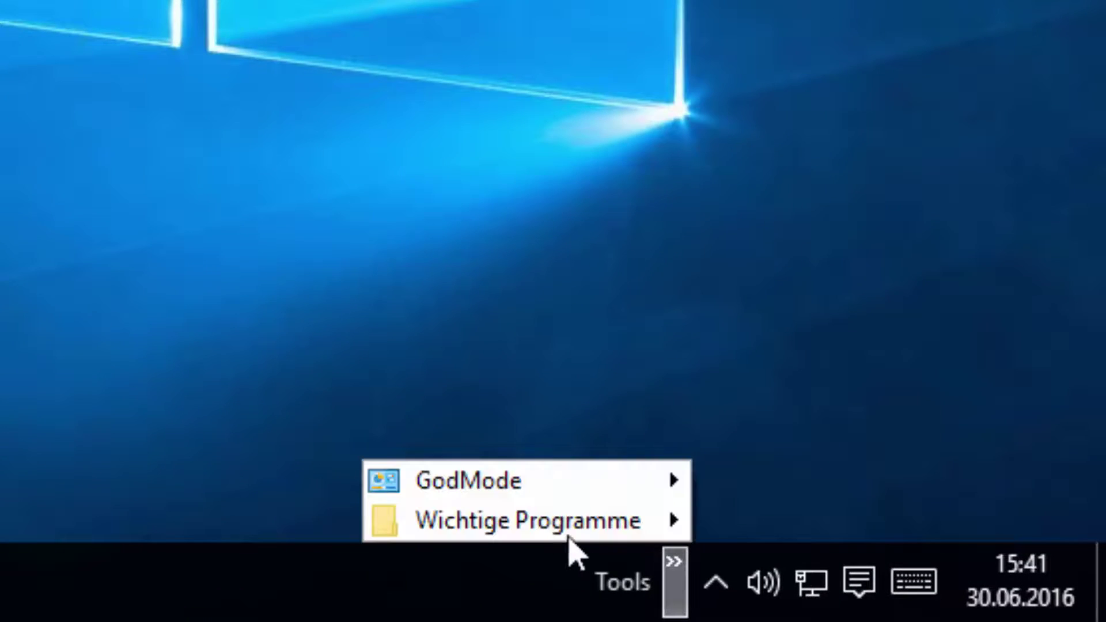
pyautogui.moveTo(511, 525)
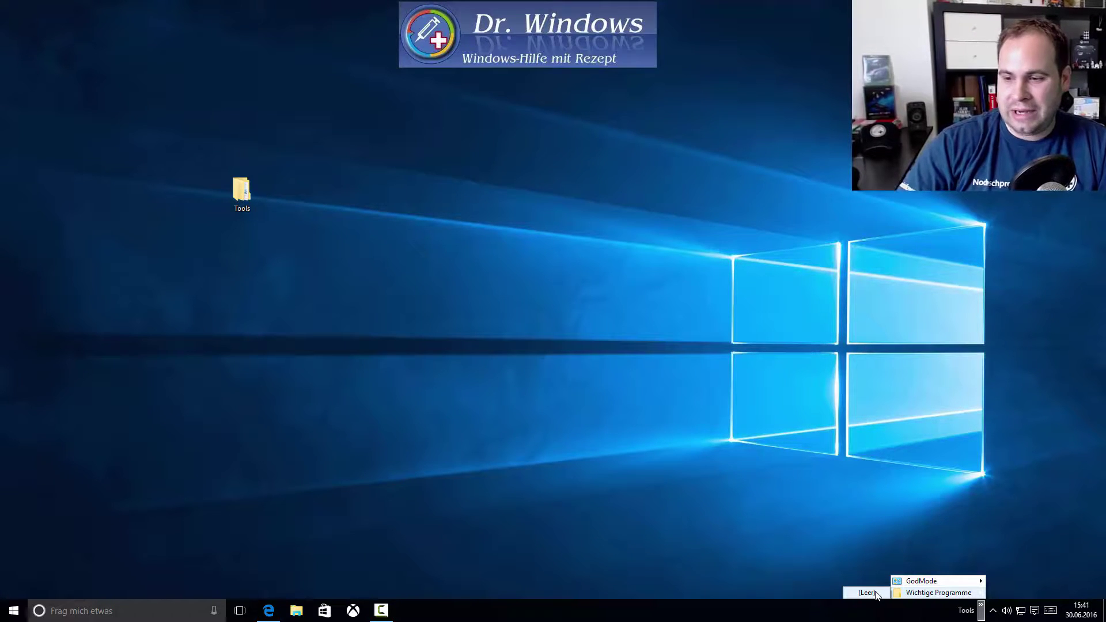
pyautogui.moveTo(902, 585)
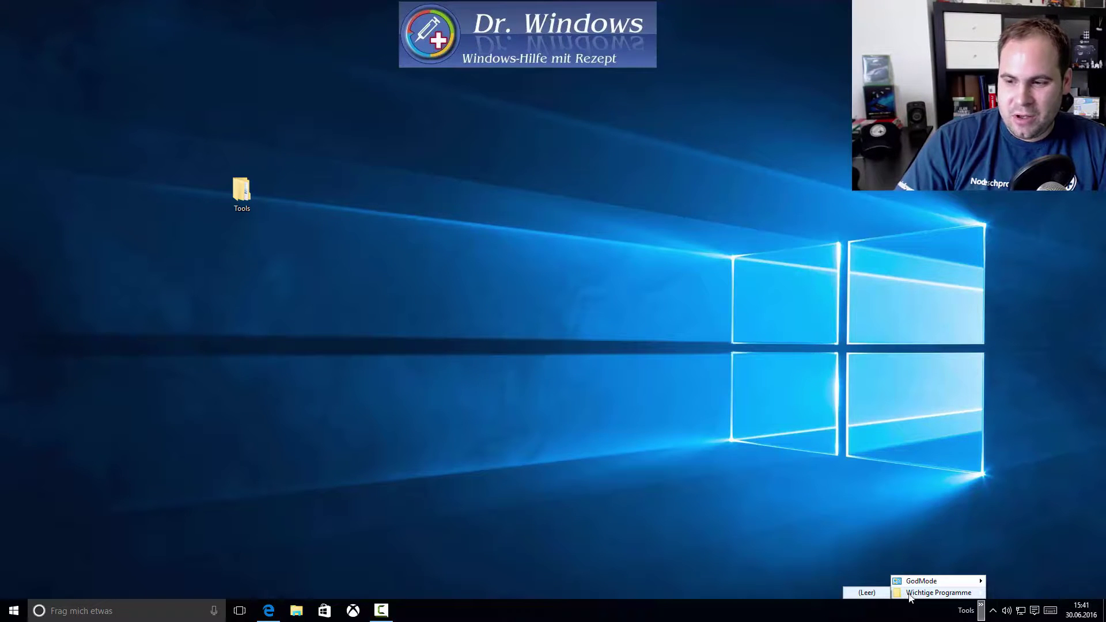
pyautogui.click(793, 471)
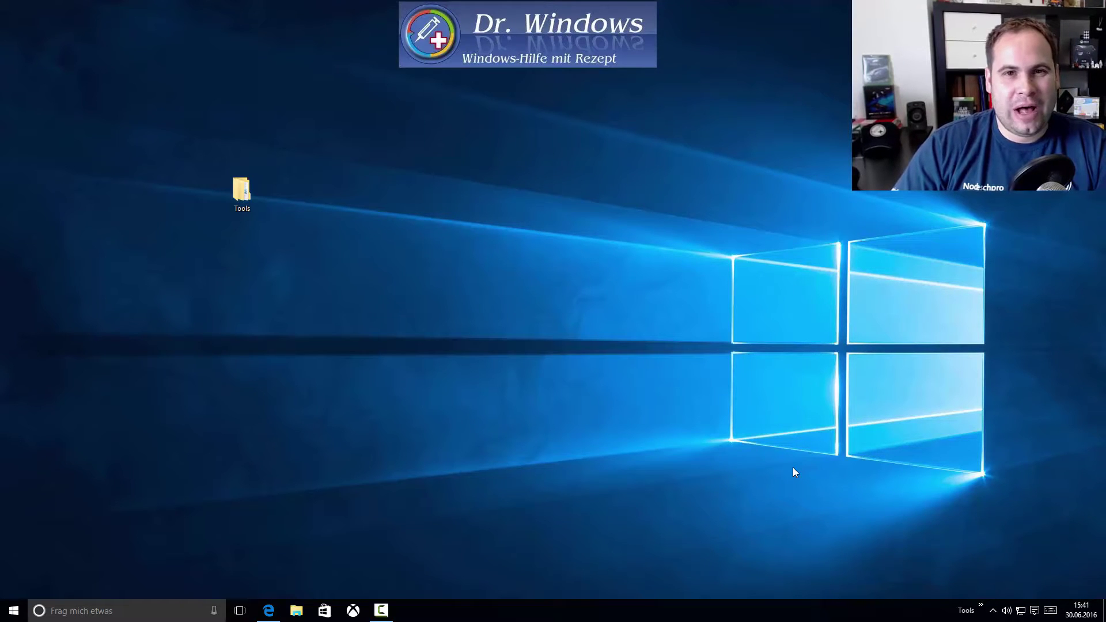